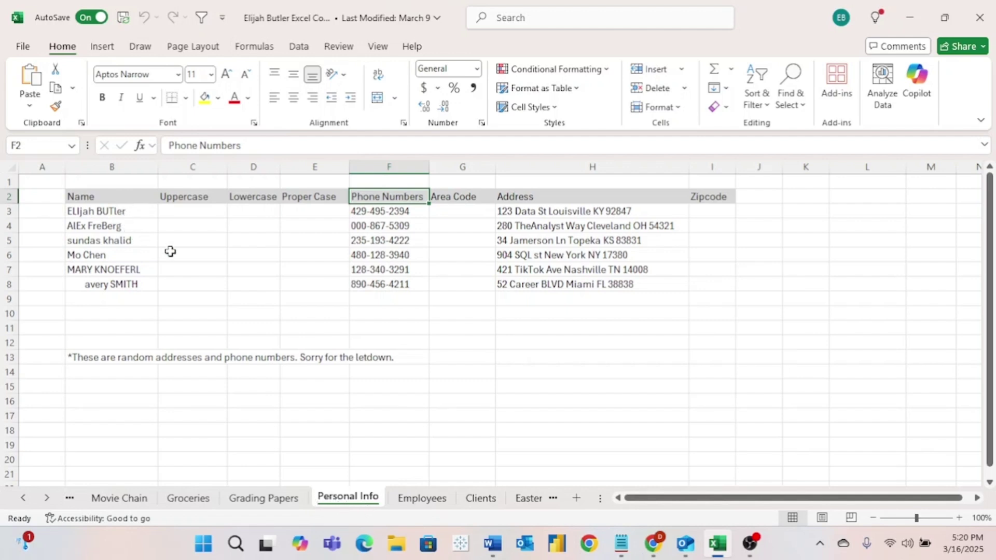
Step: Enter =UPPER(B3) in C3 and fill it down to C8 for all six names
left_click(106, 357)
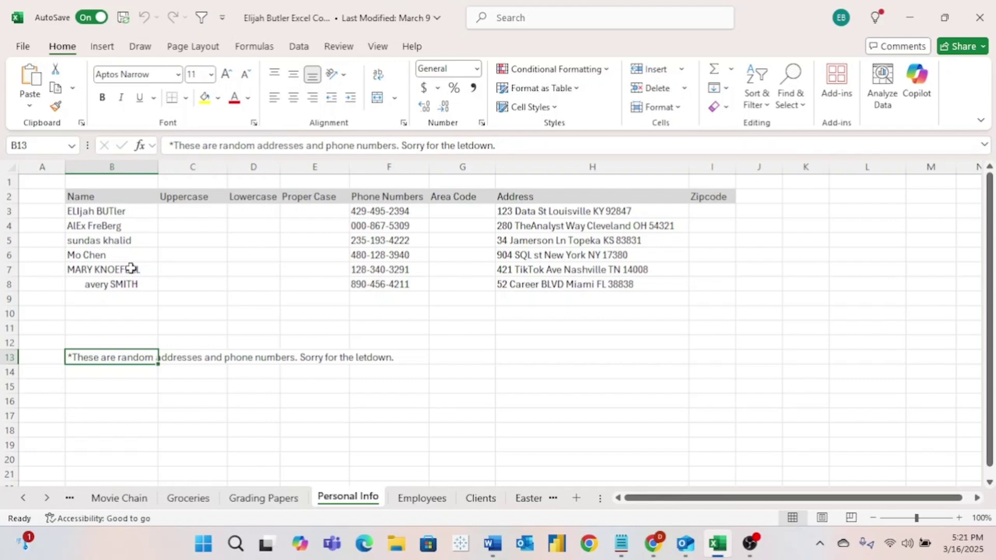
left_click(164, 226)
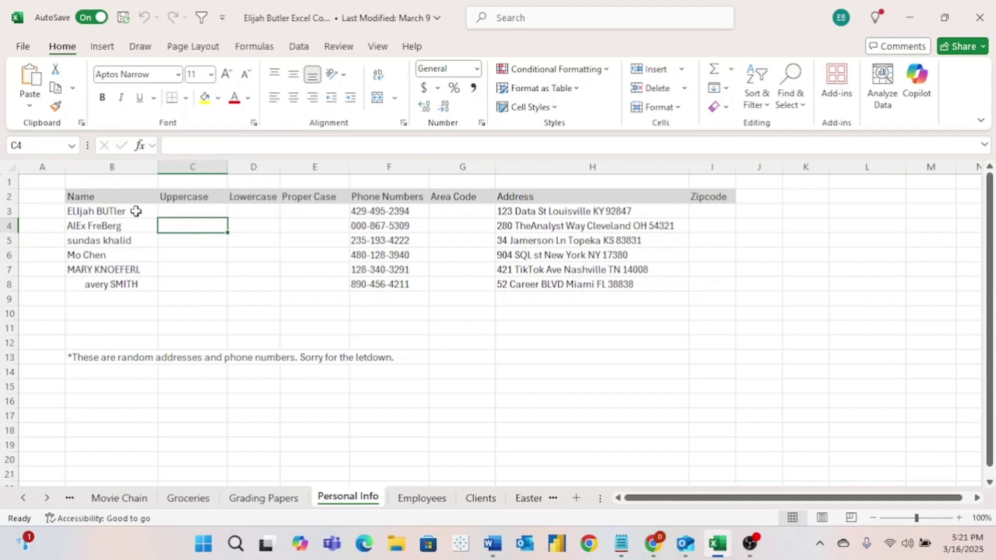
left_click_drag(136, 212, 147, 281)
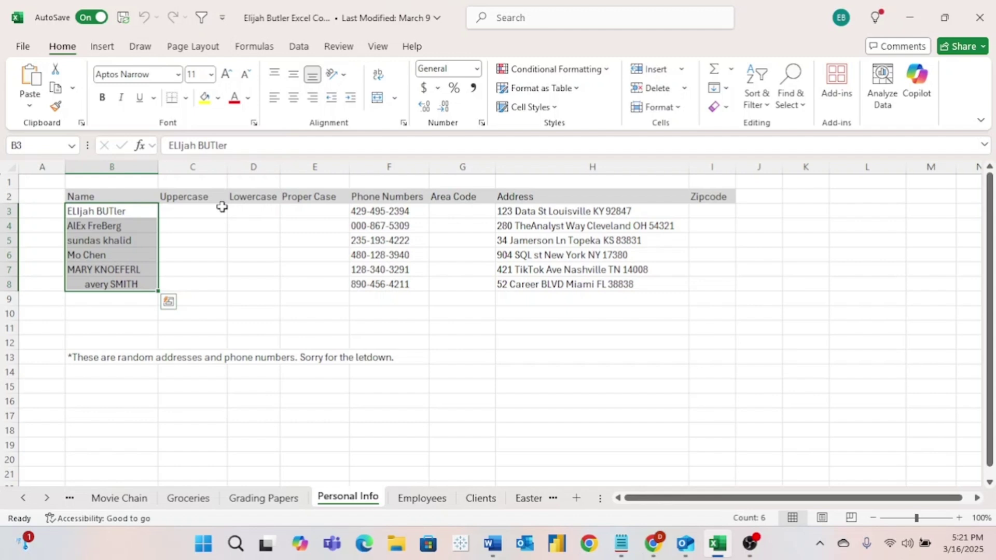
left_click(195, 212)
type("=u")
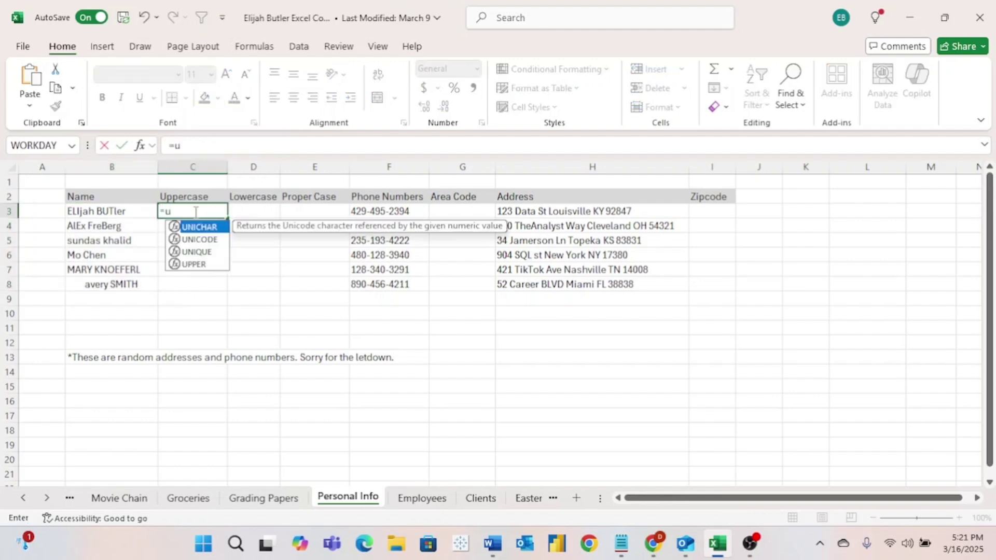
type("pper")
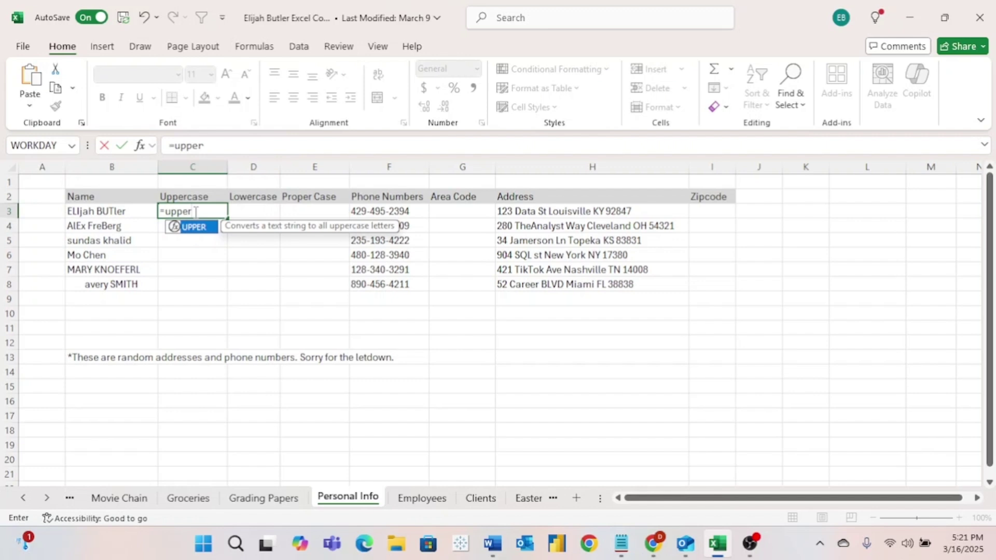
type("(")
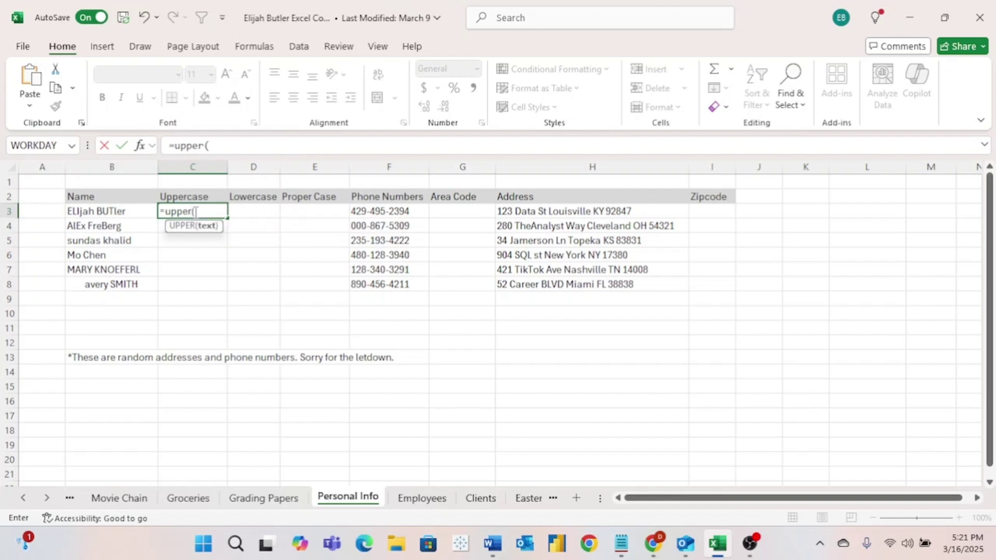
left_click(113, 212)
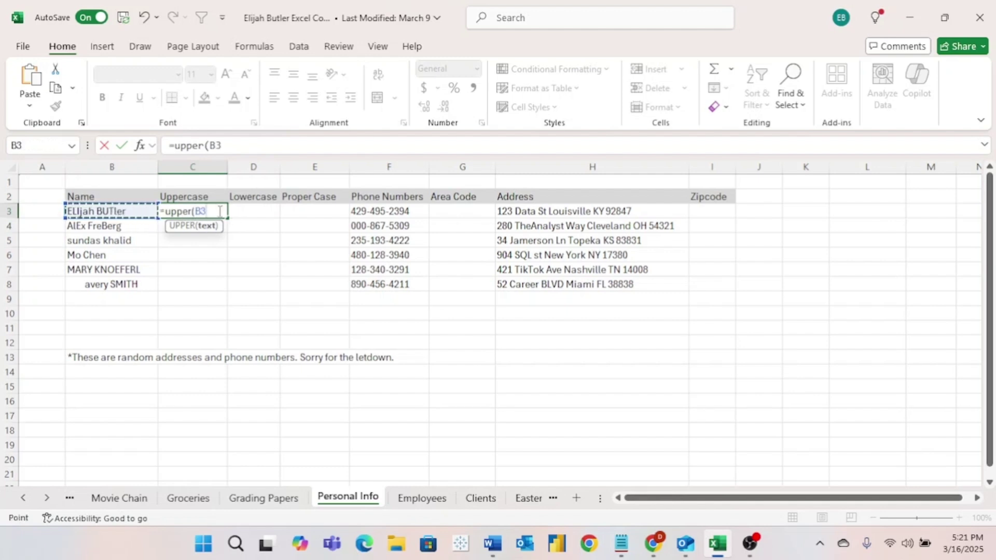
key("Return")
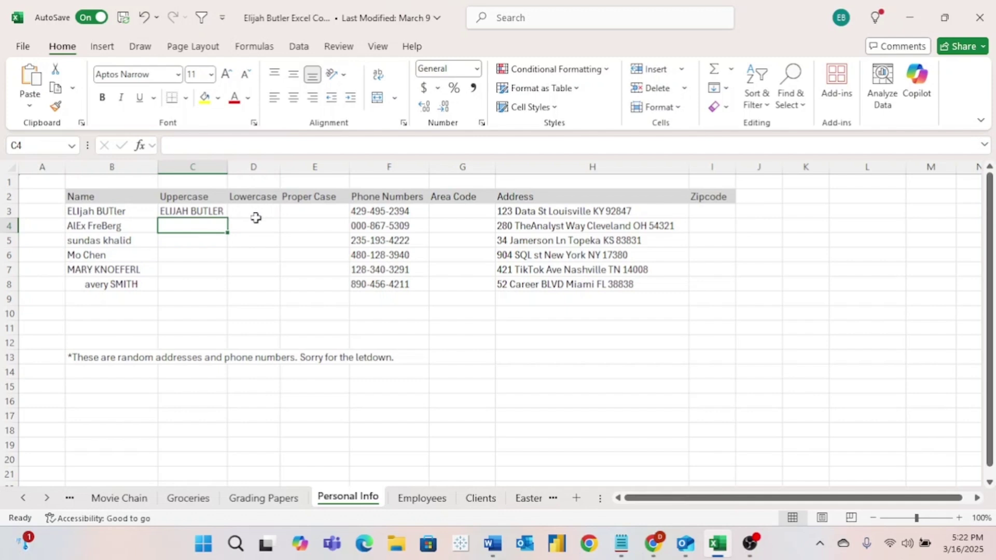
left_click(220, 213)
left_click_drag(227, 218, 230, 287)
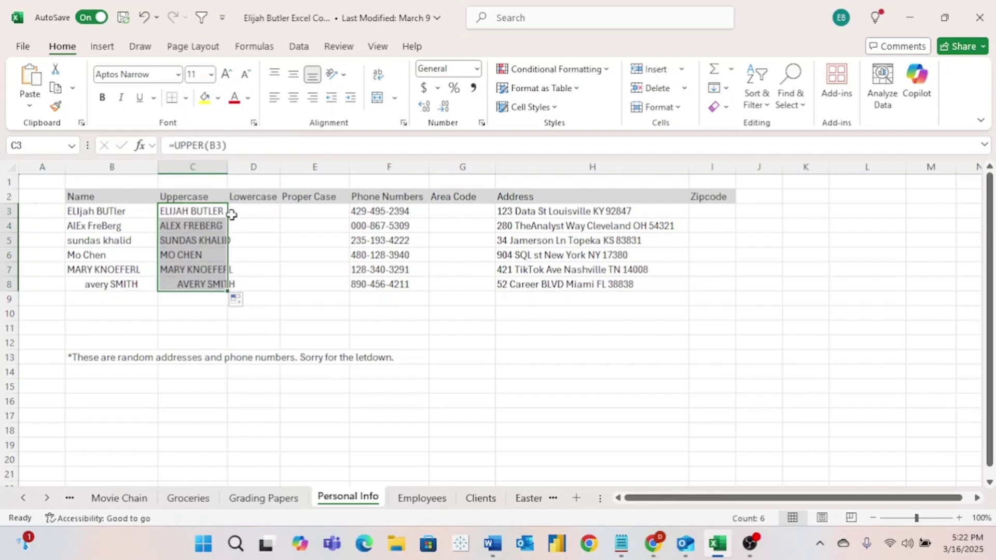
Step: Autofit column C, fill D3:D8 with =LOWER(B3), then autofit column D
double_click(227, 167)
double_click(271, 210)
type("=lo")
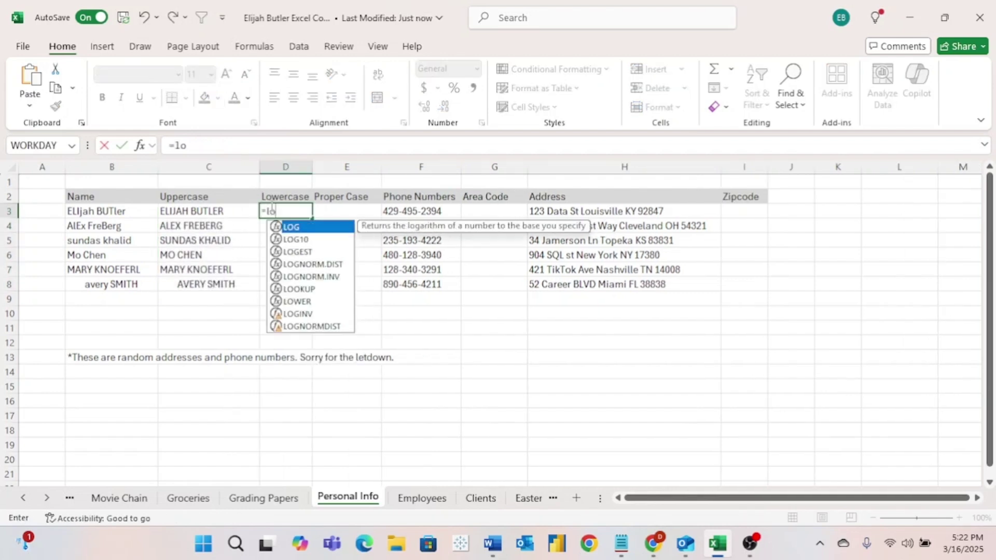
type("wer(")
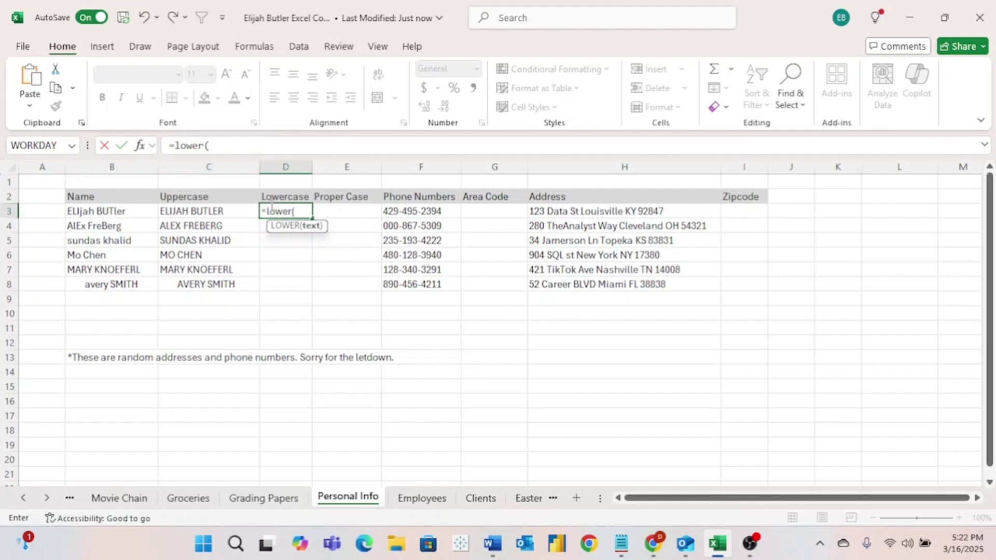
left_click(127, 211)
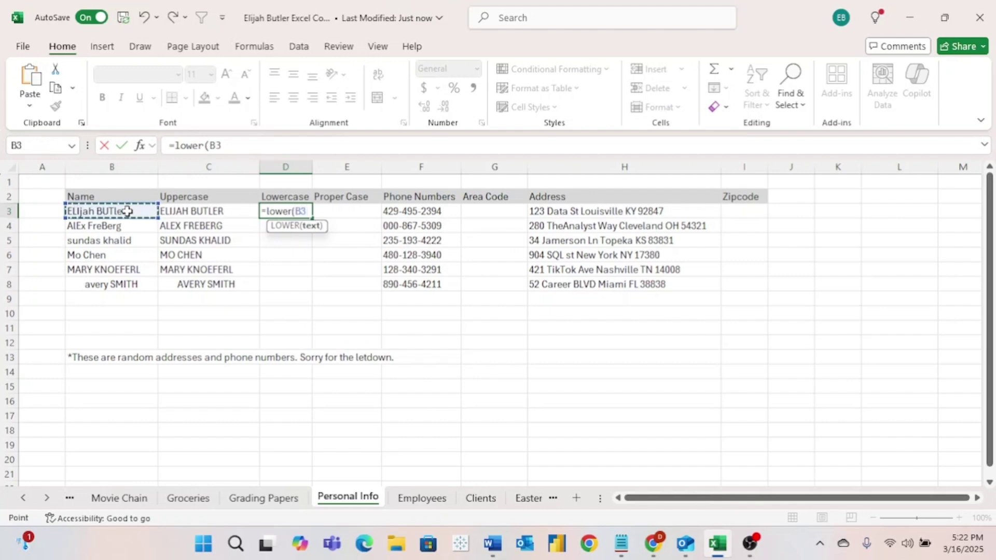
key("Return")
left_click(292, 211)
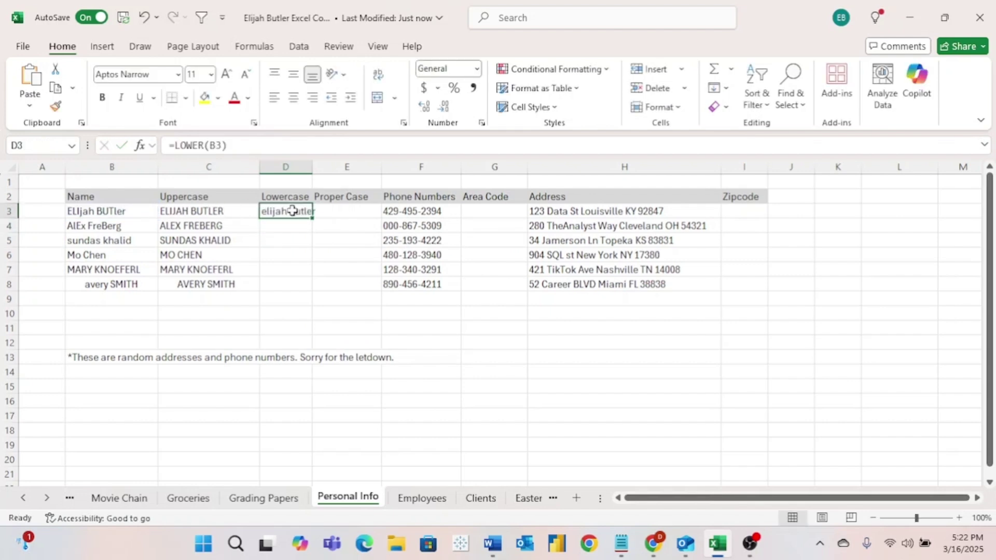
left_click_drag(313, 219, 322, 292)
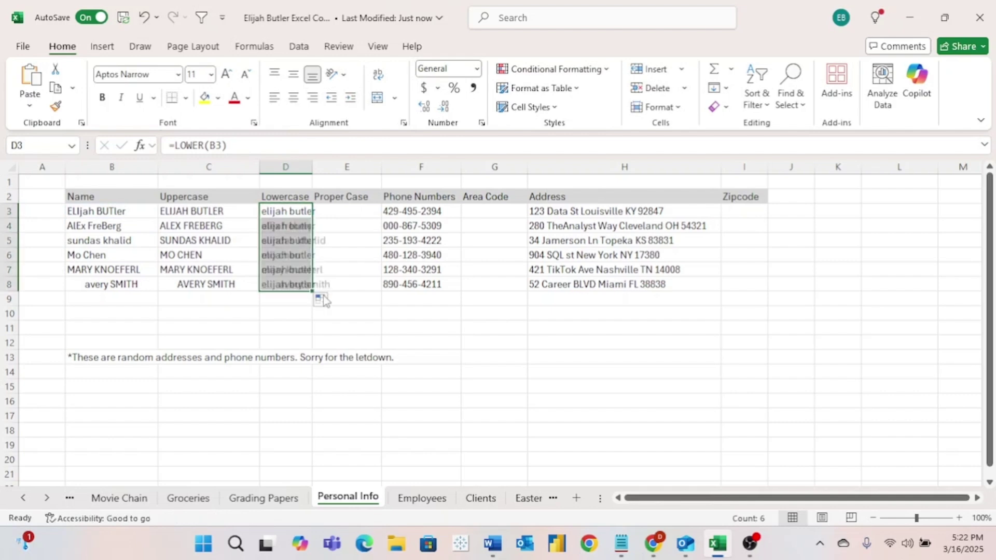
double_click(313, 160)
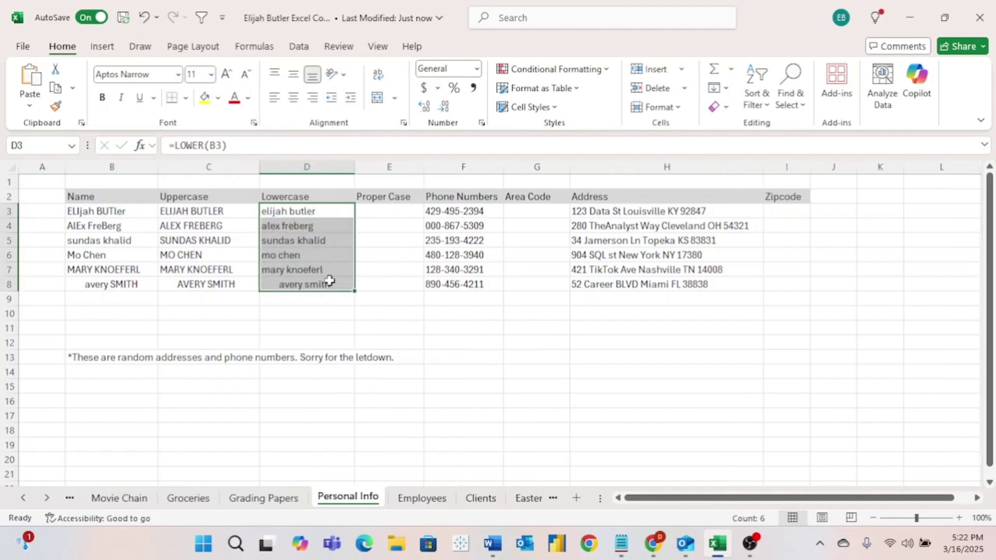
Step: Fill E3:E8 with =PROPER(B3) and autofit column E to the names
double_click(370, 211)
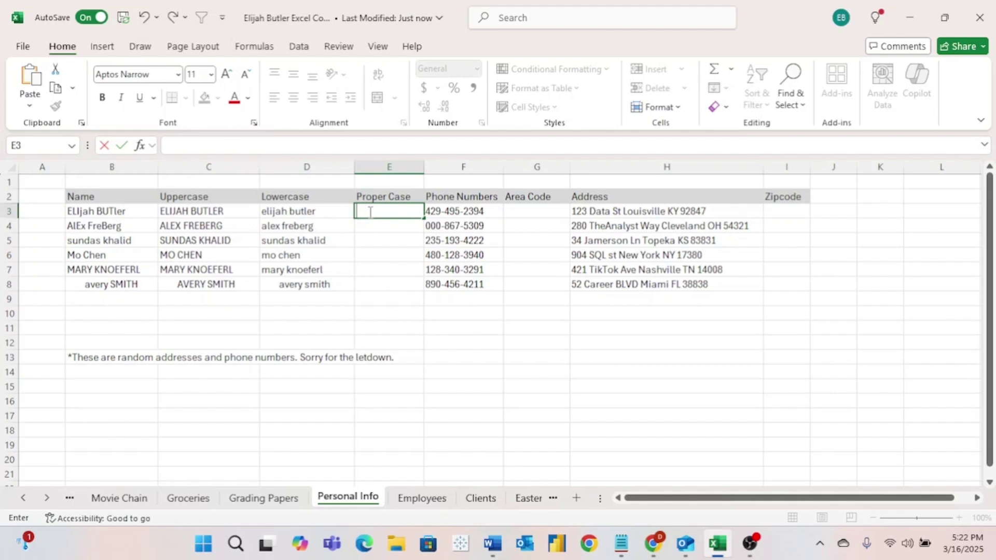
type("=proper")
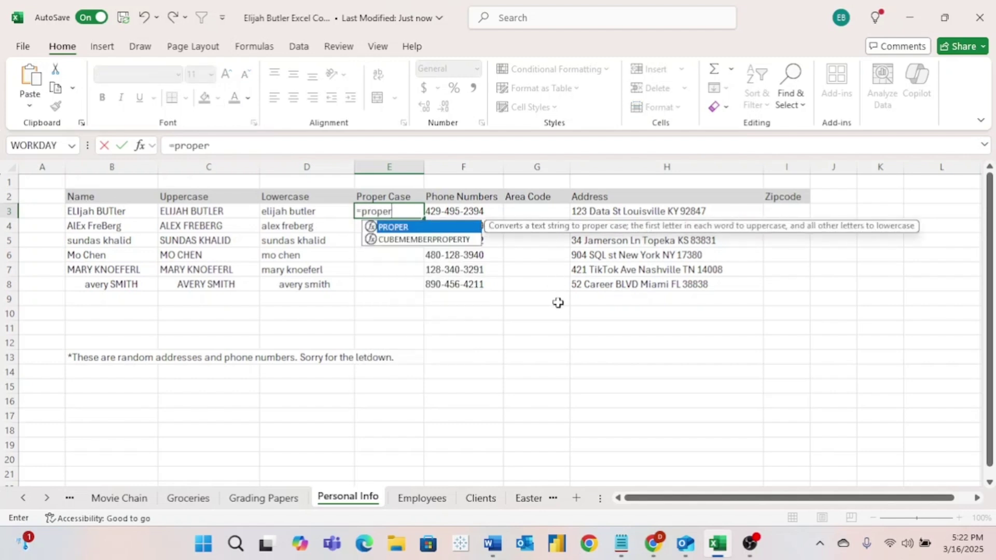
type("(")
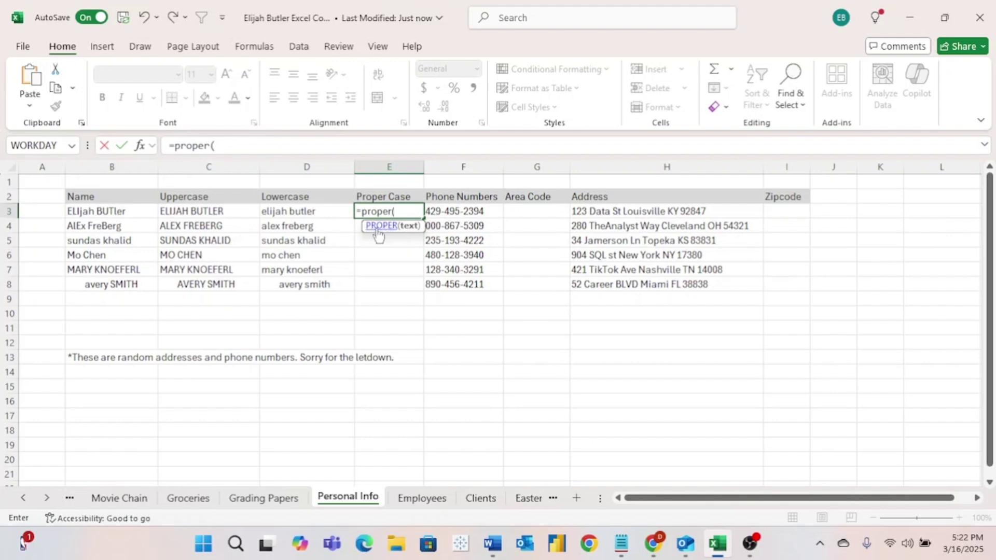
left_click(128, 211)
key("Return")
key("Up")
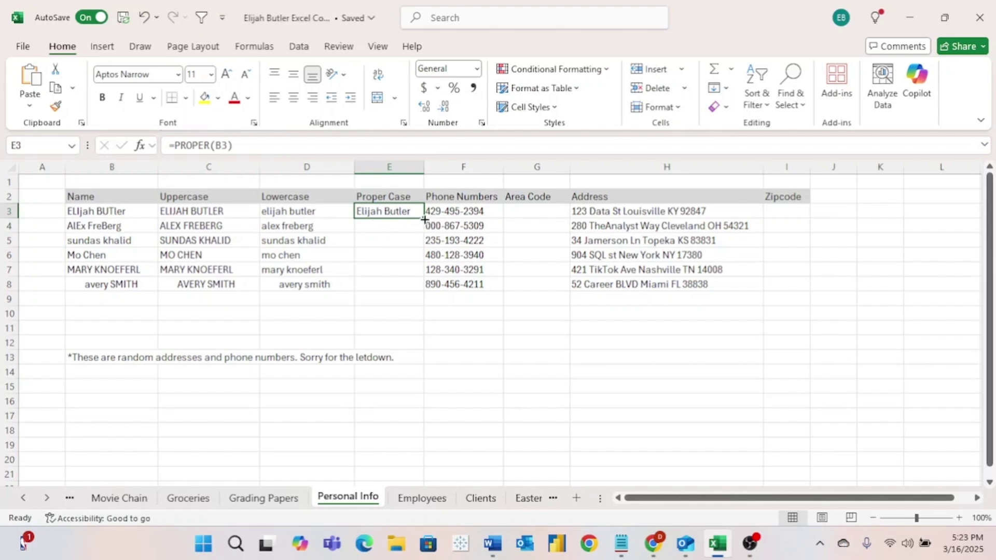
left_click_drag(424, 219, 425, 291)
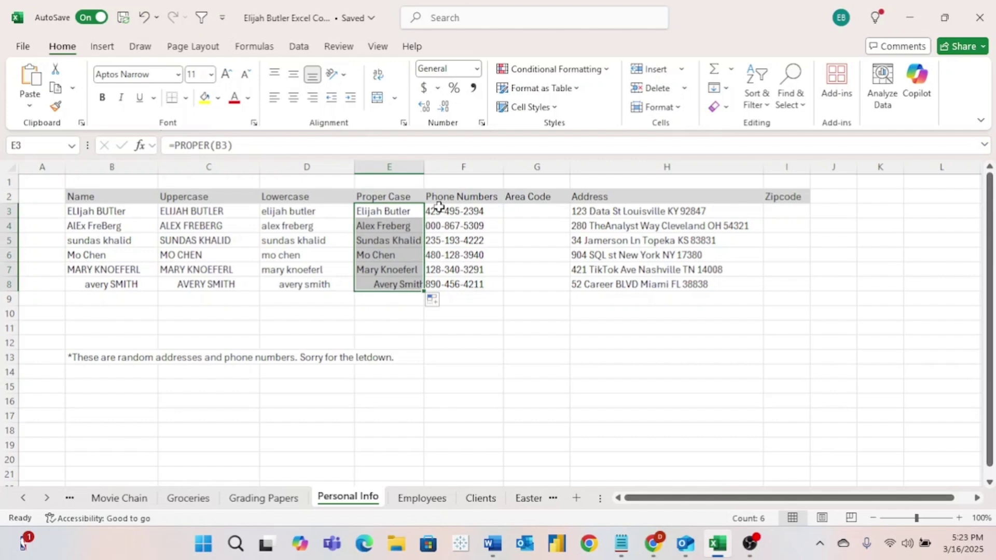
double_click(424, 166)
left_click(540, 196)
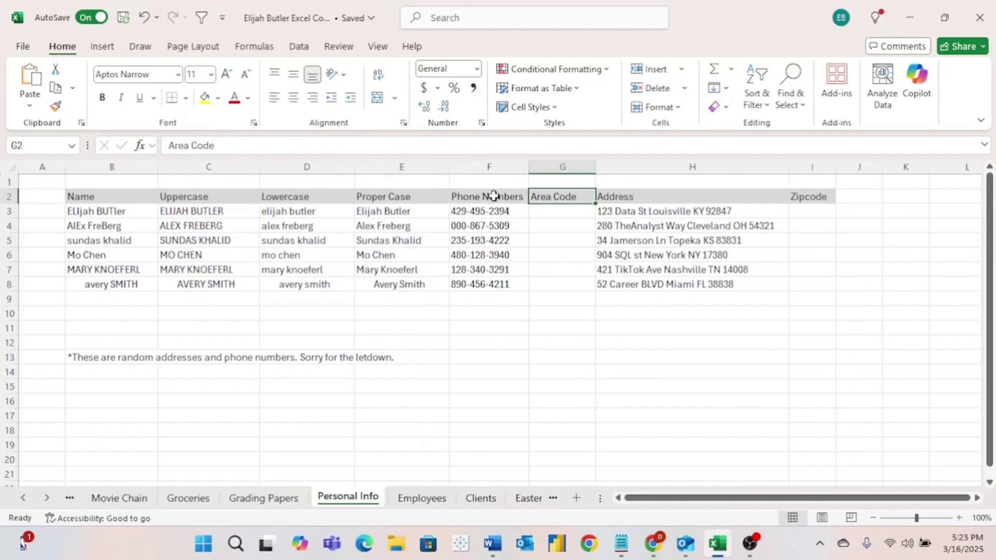
Step: Insert blank cells at F2:F8, shifting Phone Numbers and the columns after it right
left_click_drag(496, 196, 507, 285)
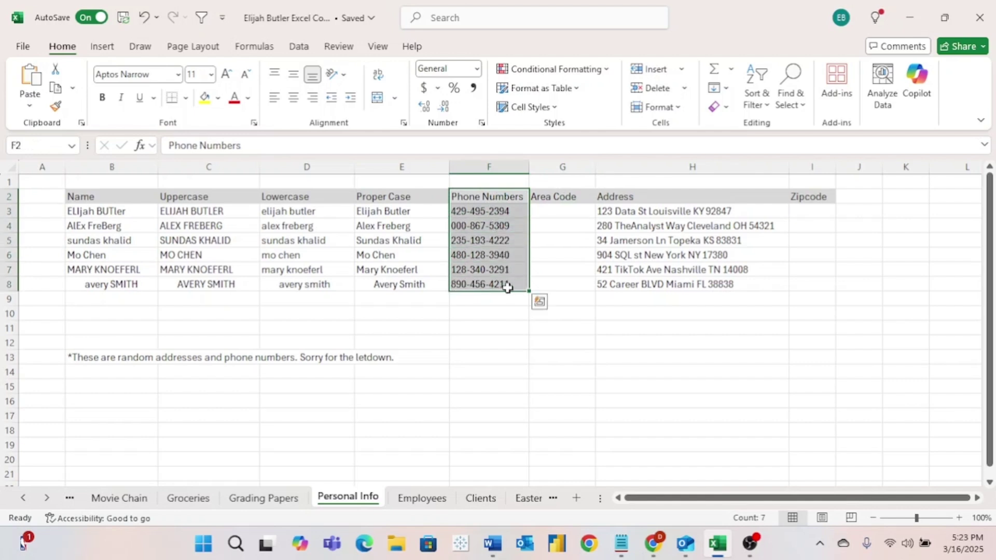
right_click(492, 199)
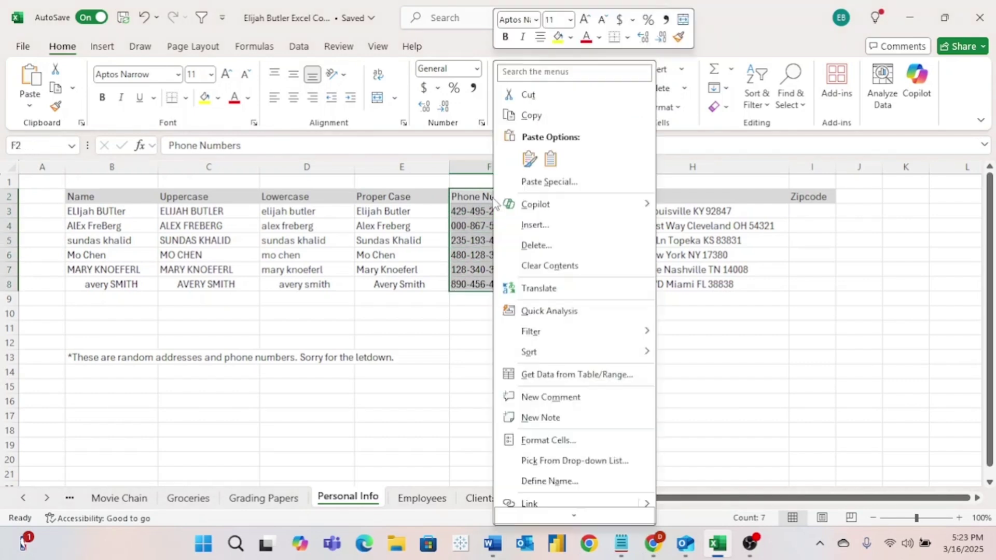
left_click(535, 225)
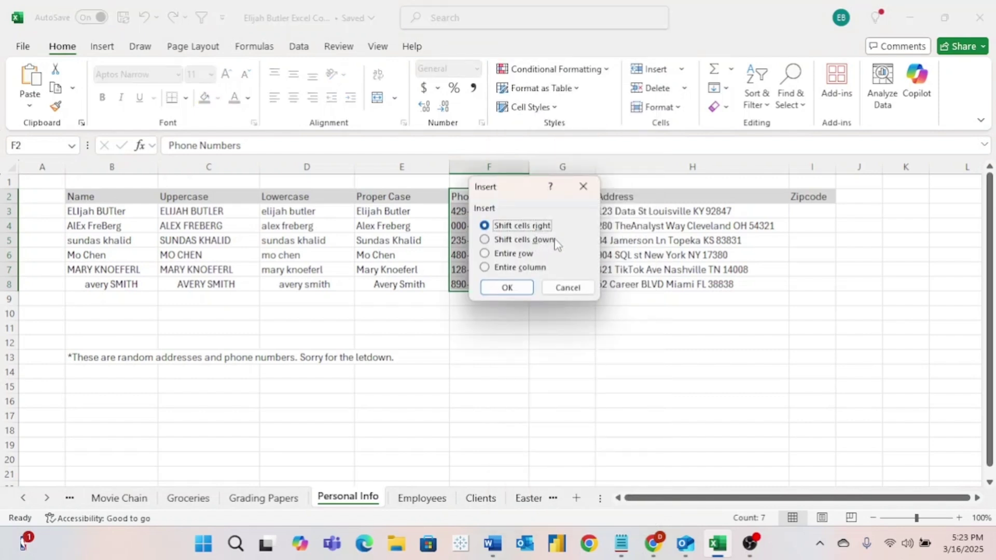
left_click(508, 286)
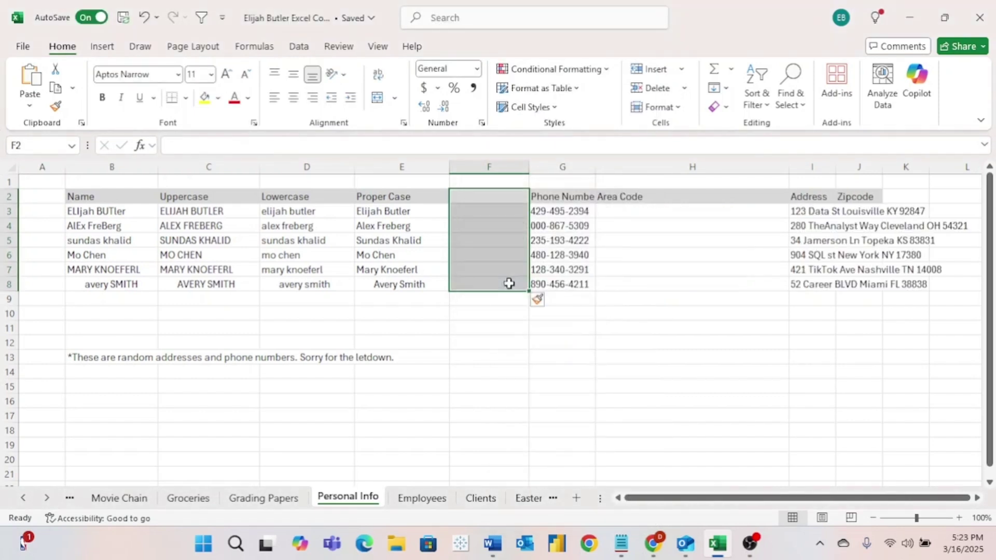
Step: Add a 'Trim' header in F2 and fill F3:F8 with =TRIM(E3)
type("T")
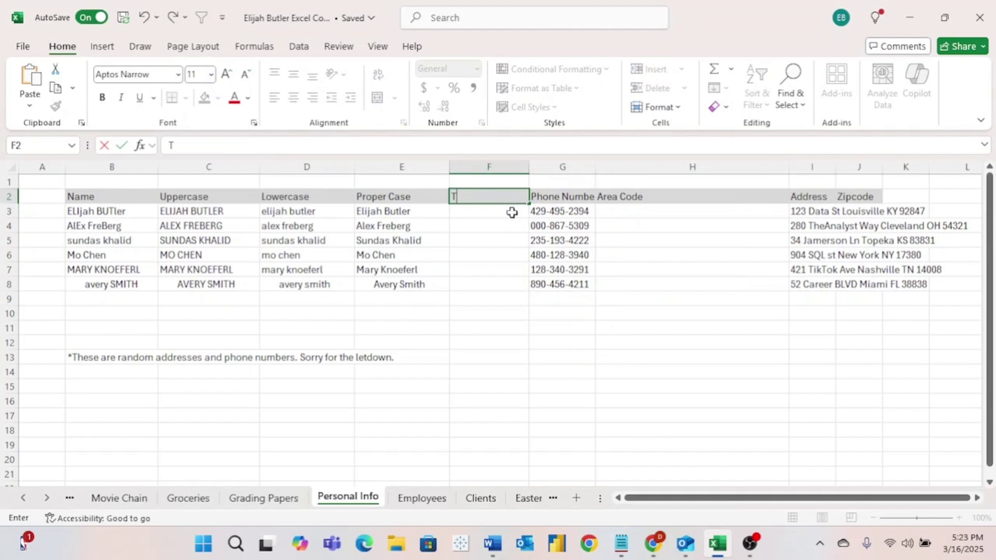
type("rim")
key("Return")
type("=tri")
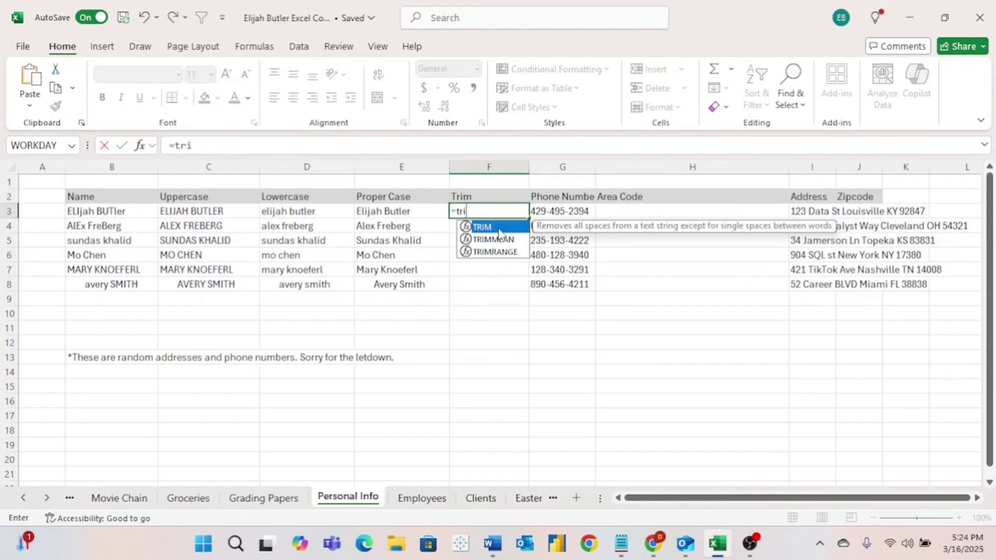
type("m(")
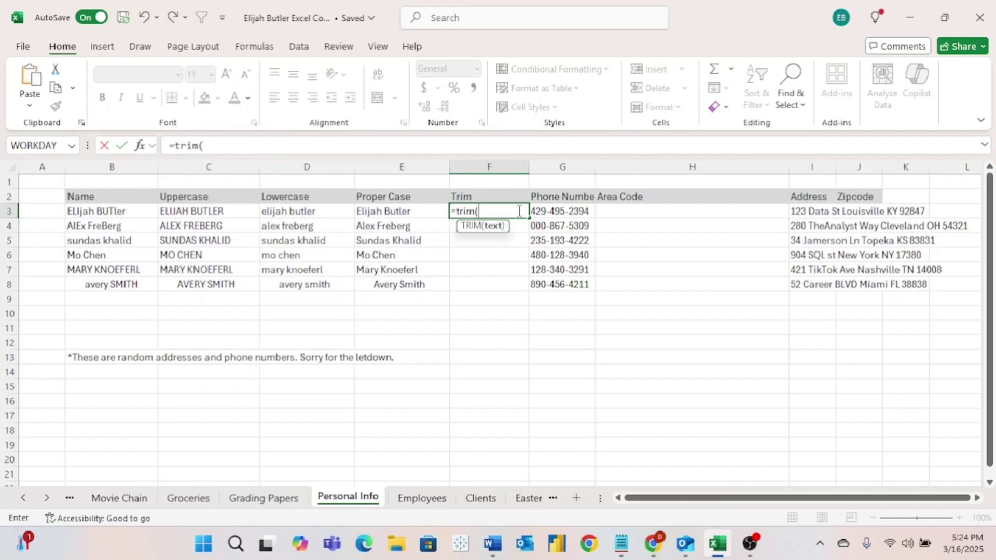
left_click(418, 211)
key("Return")
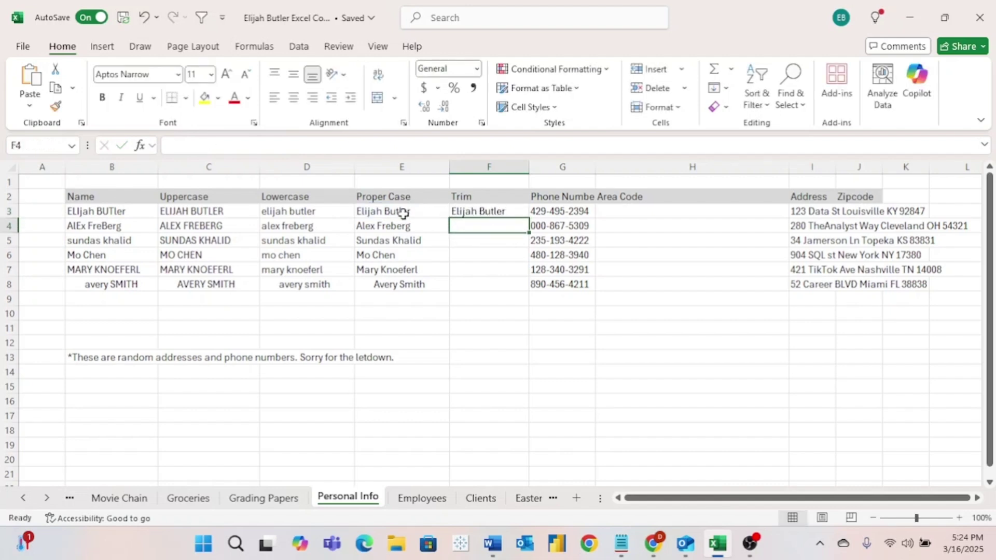
left_click(514, 211)
left_click_drag(530, 218, 529, 291)
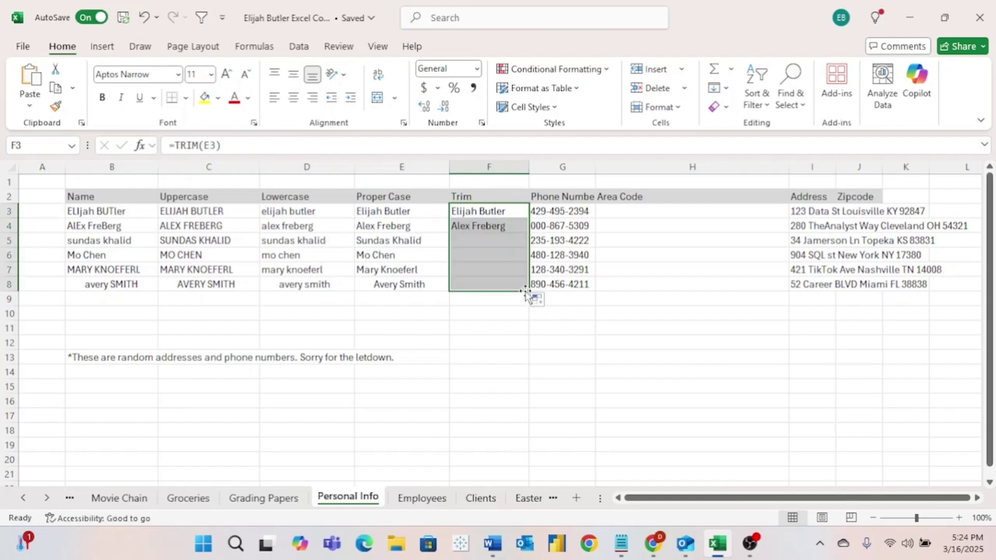
Step: Check the extra spaces in B8's name, then select headers C2:F2
left_click(395, 285)
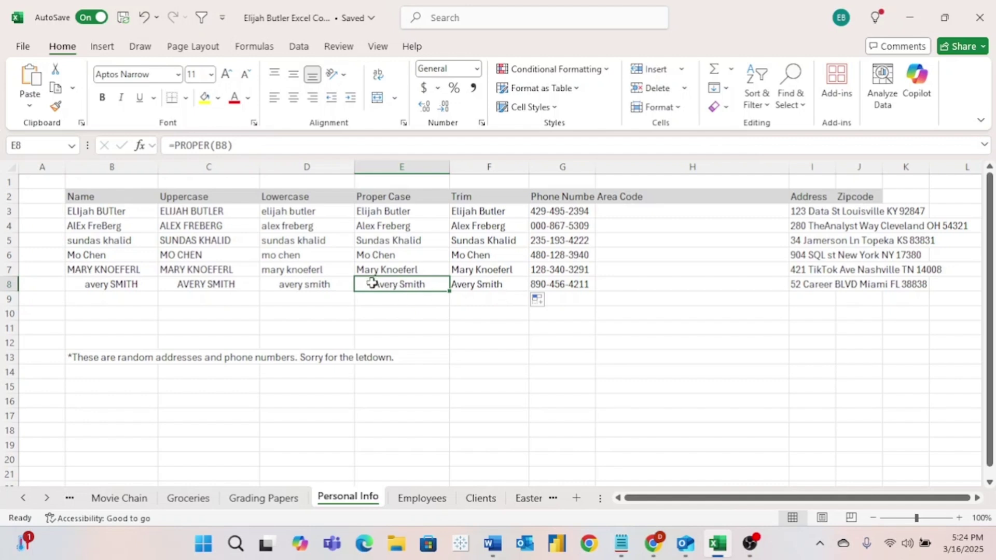
left_click(138, 284)
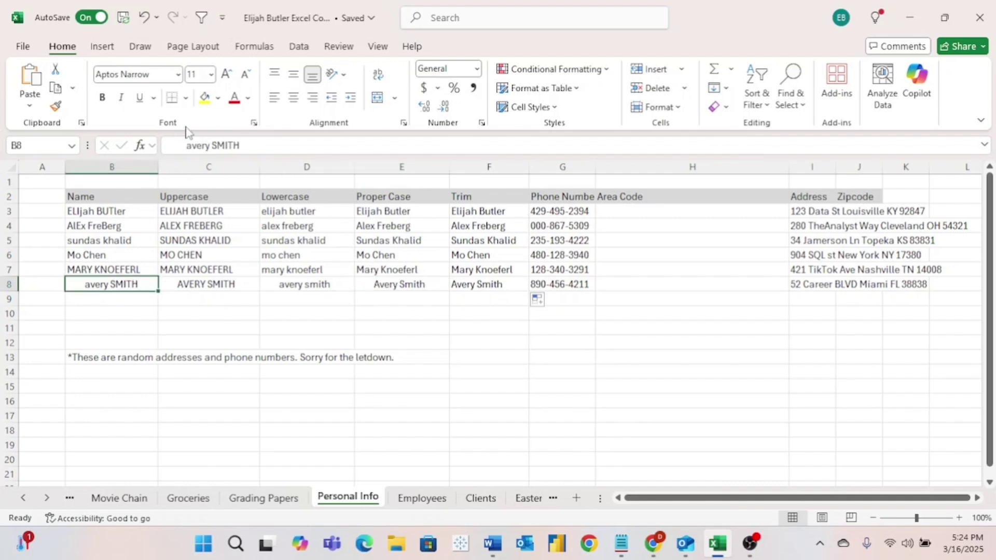
left_click(174, 145)
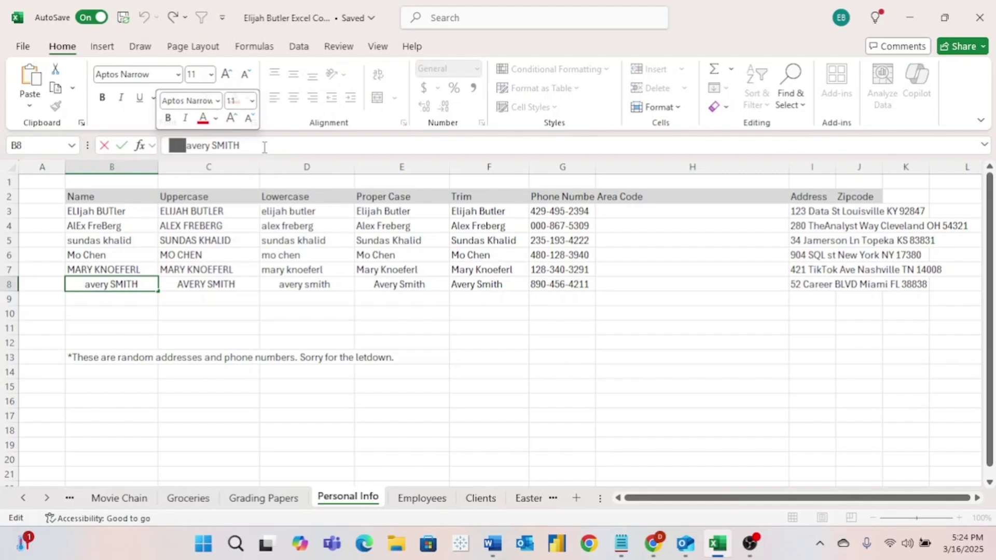
left_click_drag(264, 147, 240, 147)
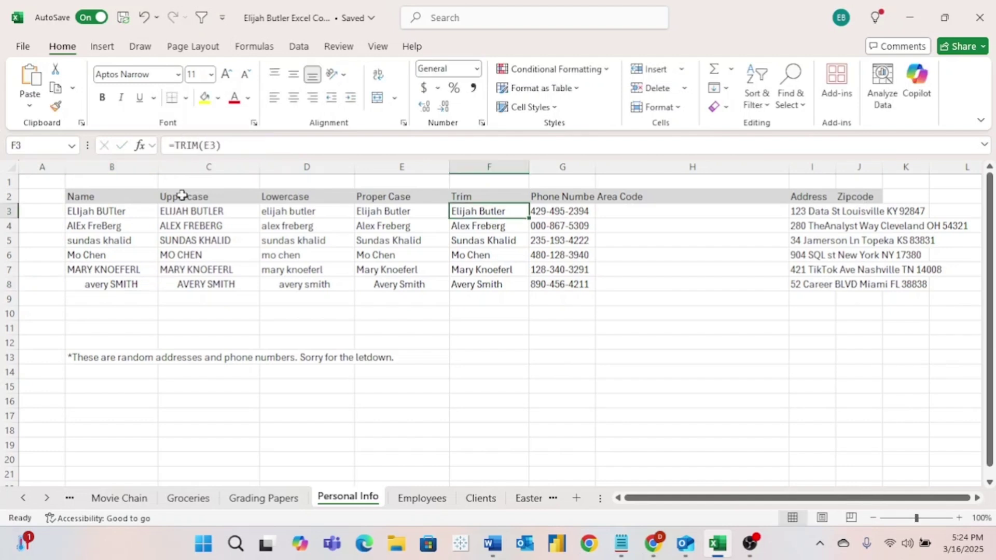
left_click_drag(182, 195, 469, 197)
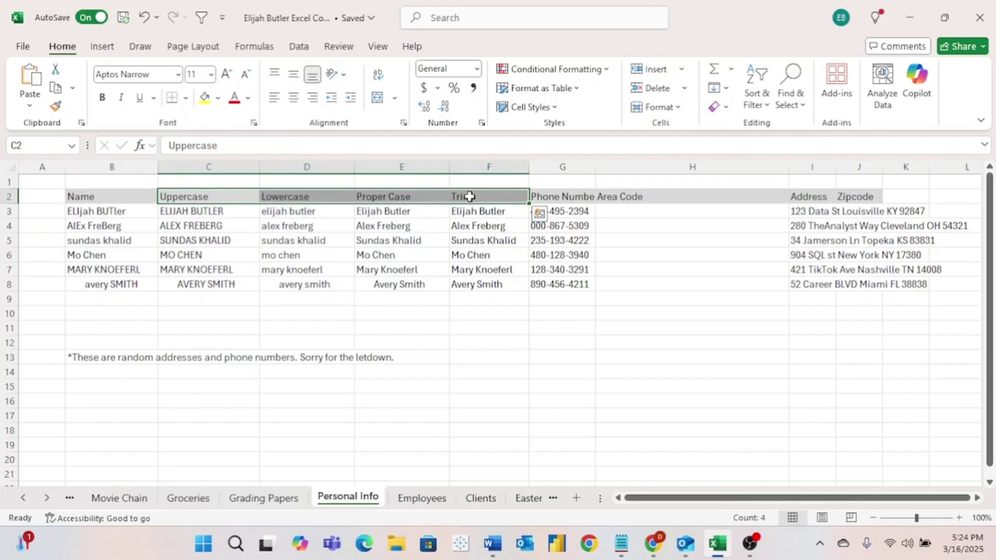
Step: Zoom the sheet in to 120% and autofit the Phone Numbers column G
left_click(691, 211)
left_click(977, 498)
left_click(977, 498)
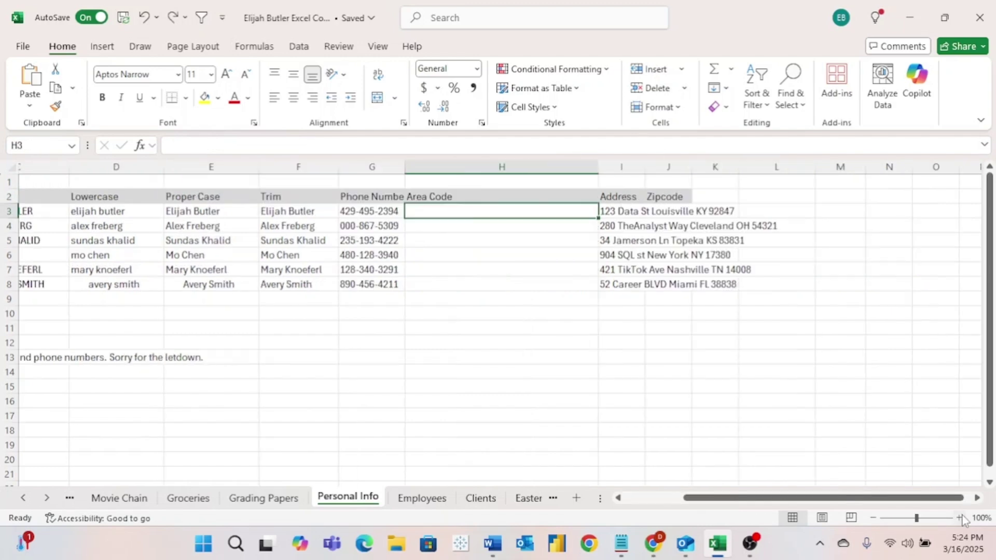
left_click(960, 518)
left_click(961, 518)
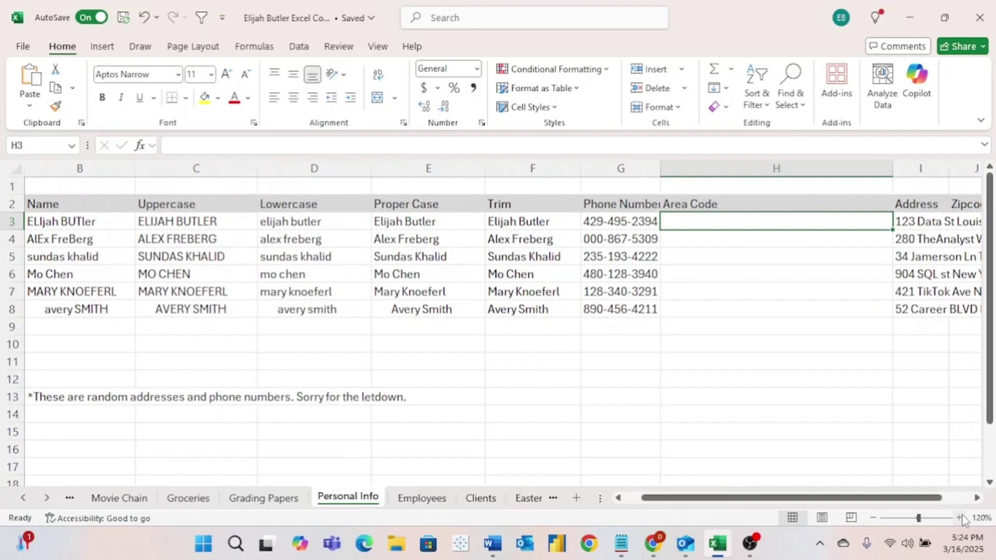
scroll(768, 401, "right", 1)
scroll(768, 401, "right", 1)
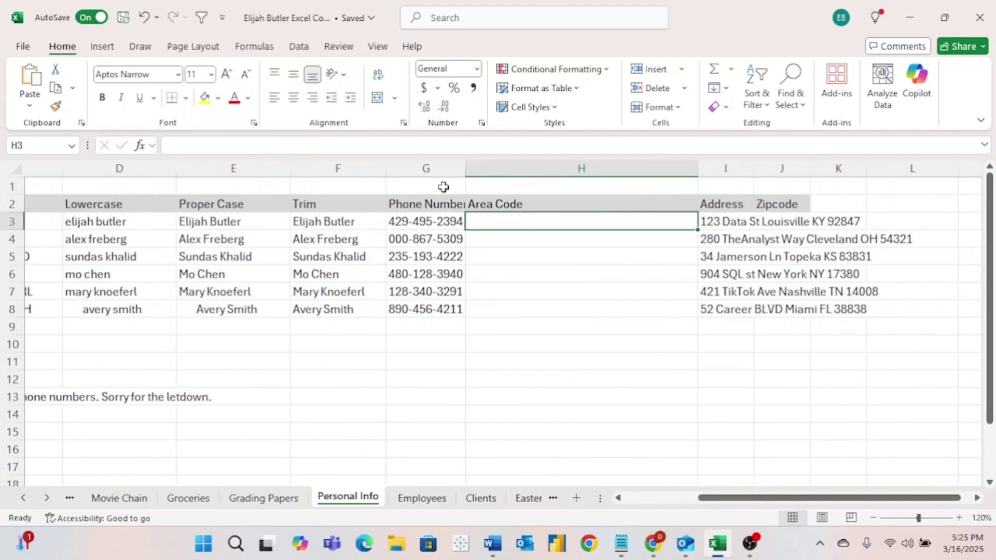
double_click(465, 166)
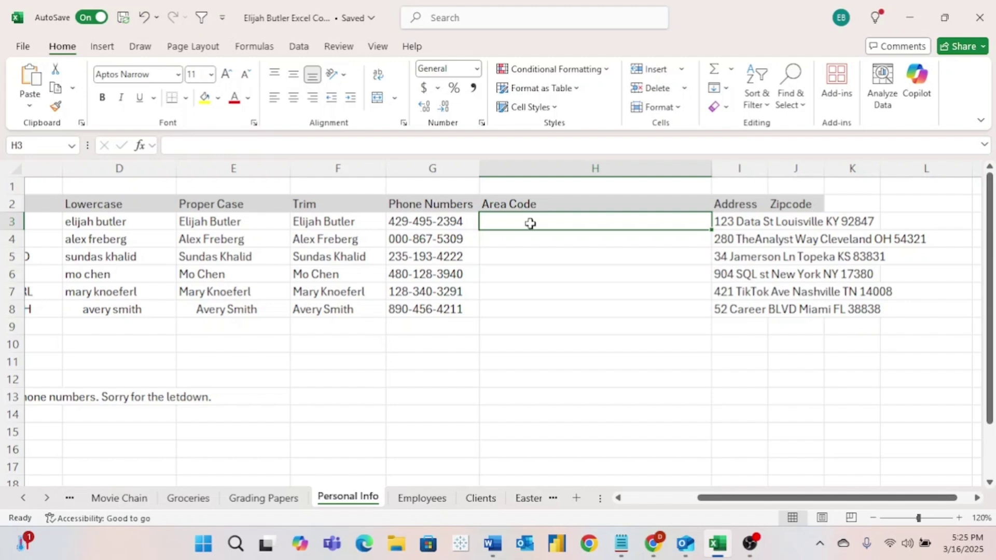
Step: Fill H3:H8 with =LEFT(G3,3) to extract each phone number's area code
type("=left(")
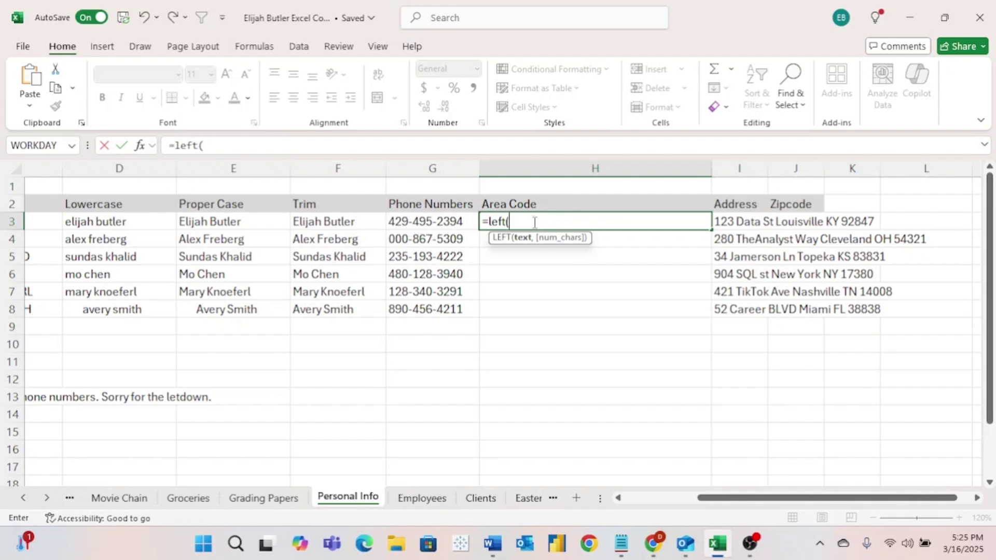
left_click(422, 223)
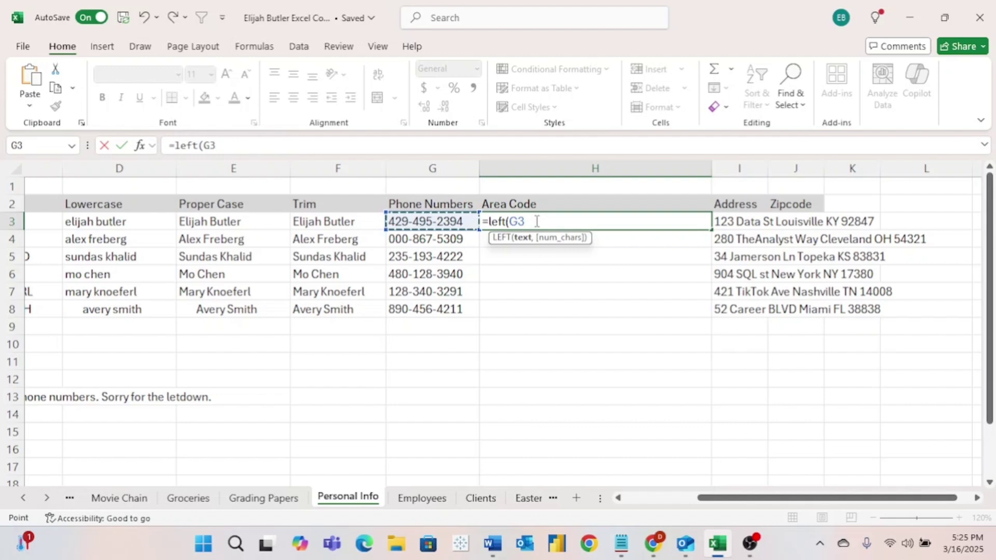
type(",")
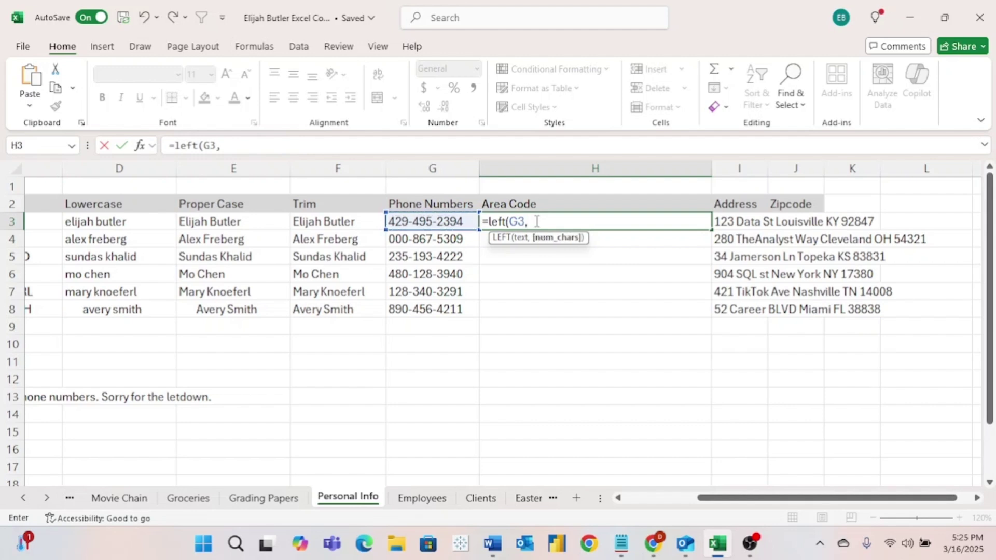
type("3")
key("Return")
left_click(535, 220)
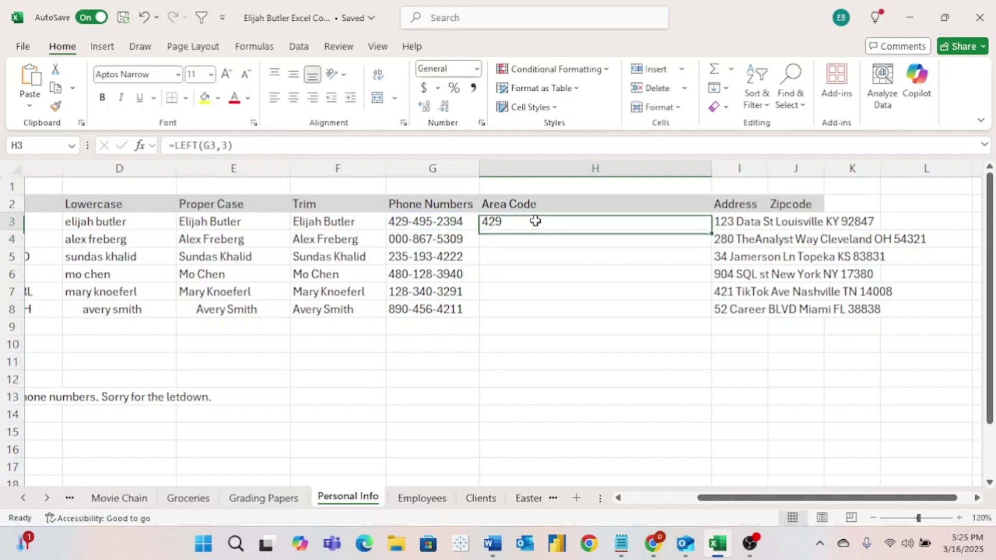
left_click_drag(713, 229, 718, 315)
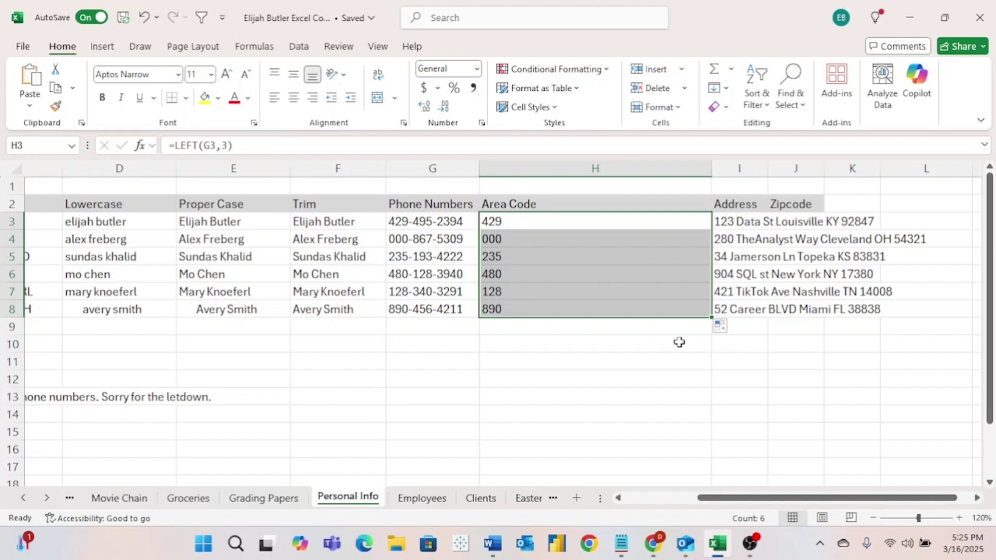
Step: Fill J3:J8 with =RIGHT(I3,5) to pull each address's five-digit zip code
scroll(555, 201, "right", 4)
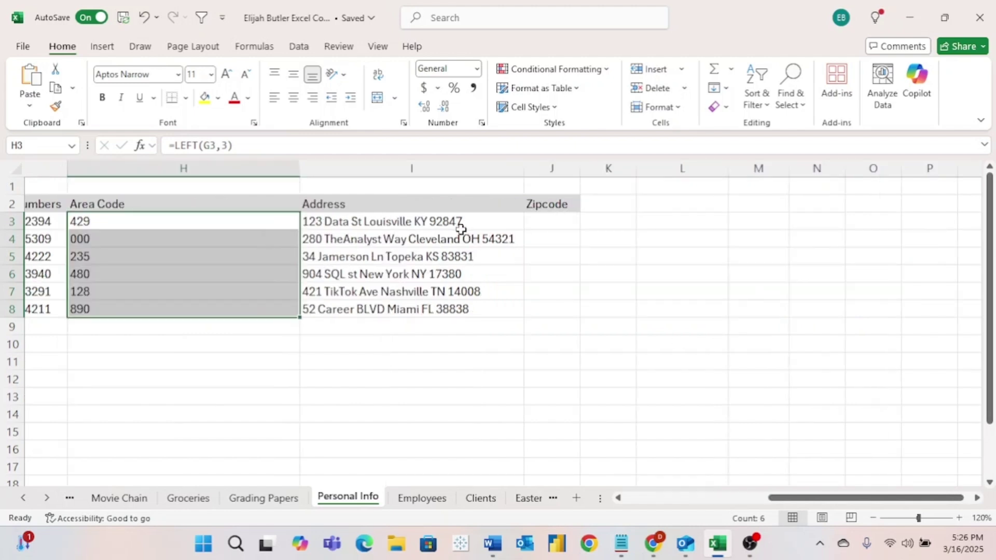
left_click(541, 222)
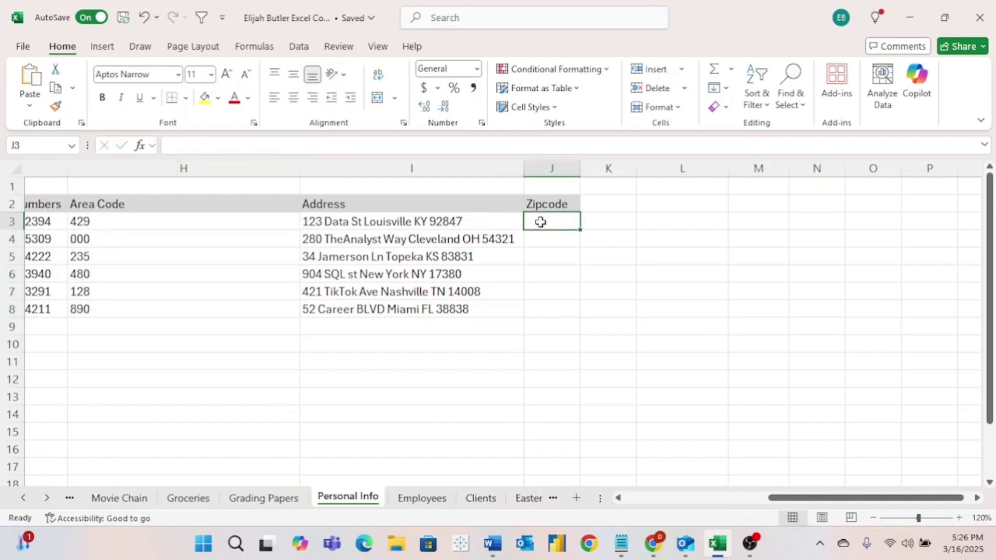
type("=")
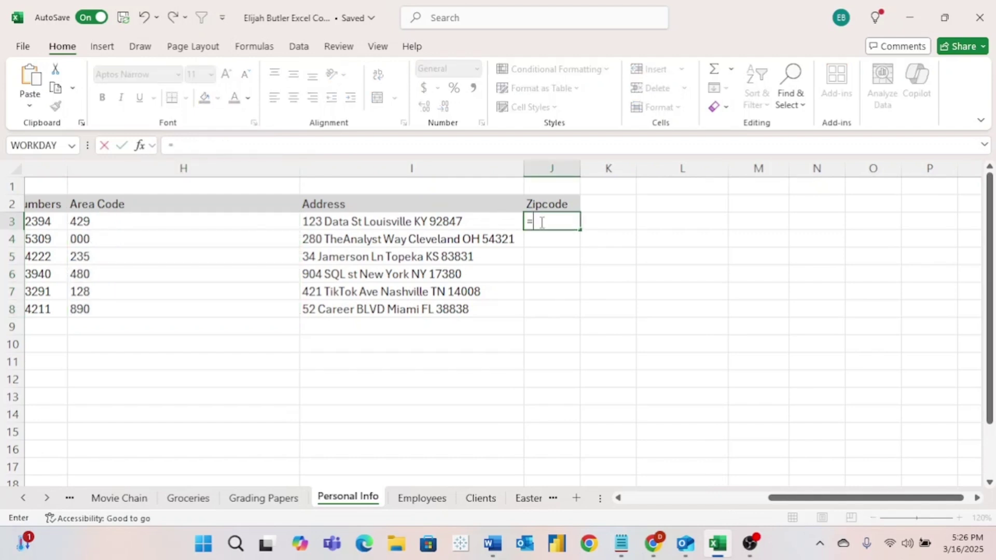
type("right")
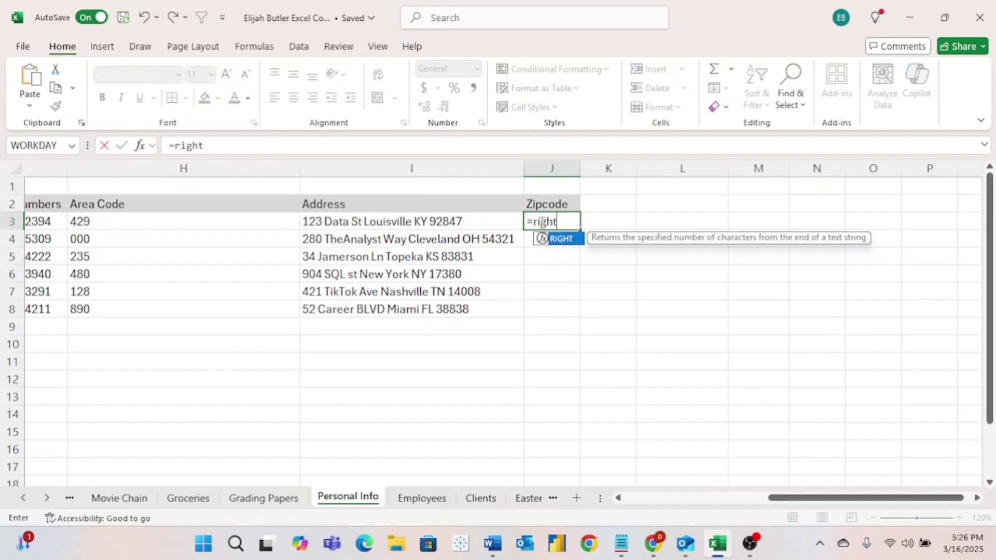
type("(")
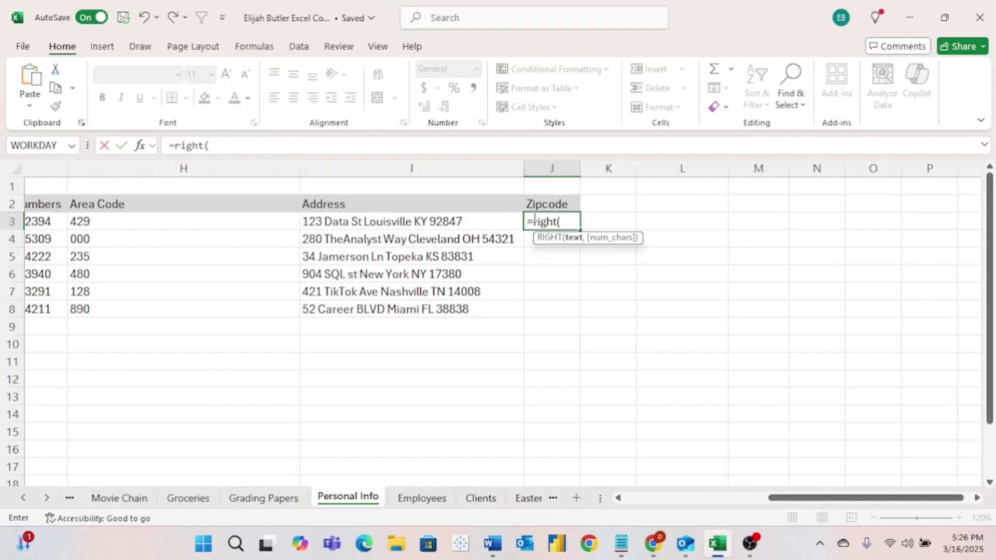
left_click(461, 222)
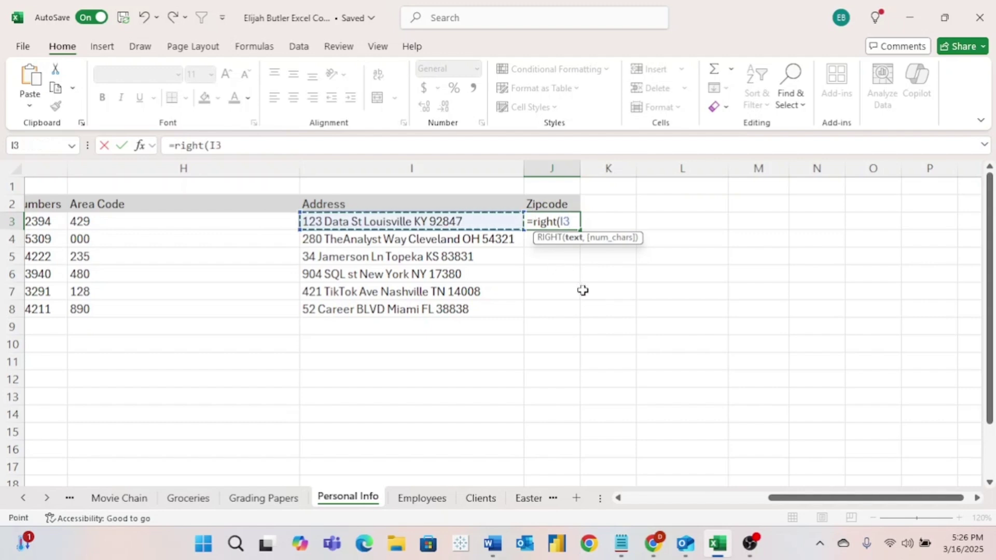
type(",")
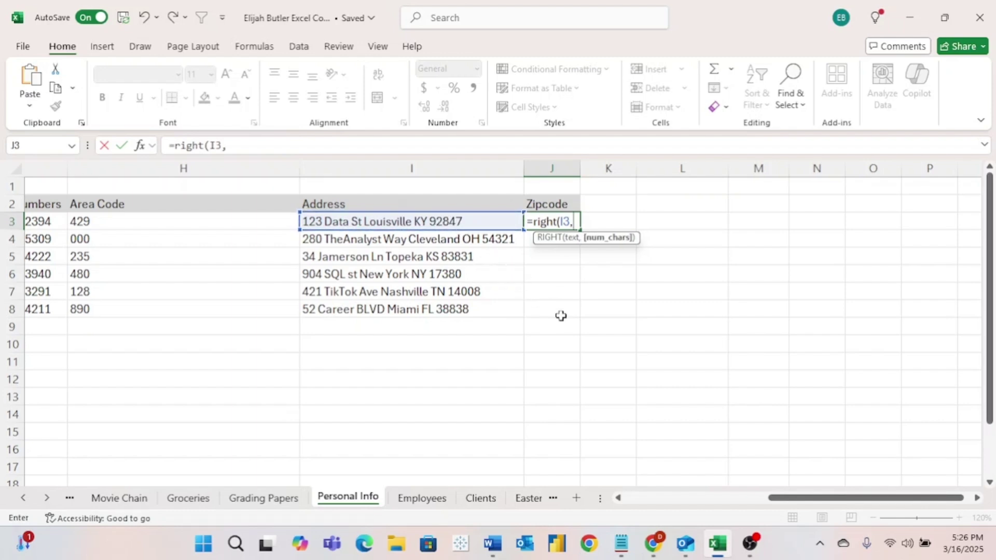
type("5")
key("Return")
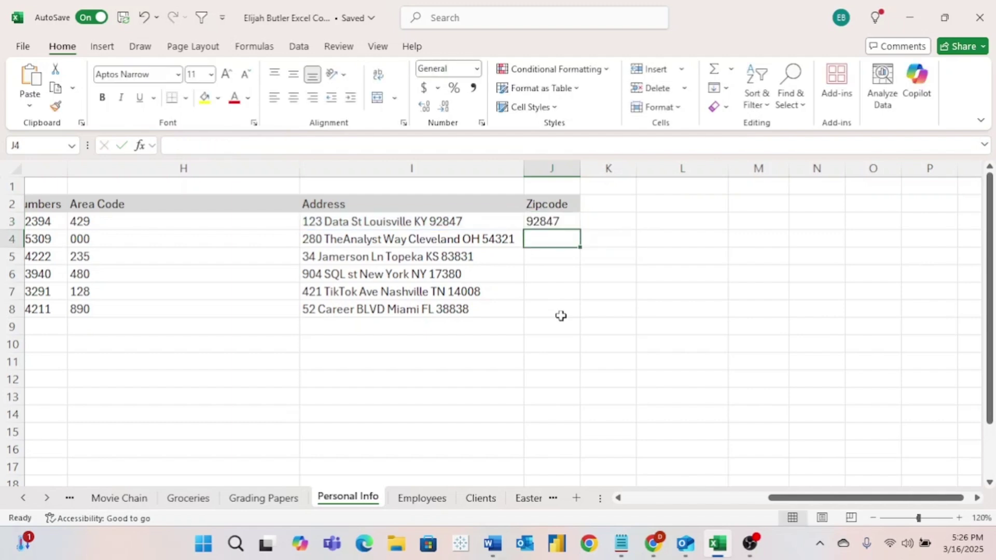
left_click(571, 222)
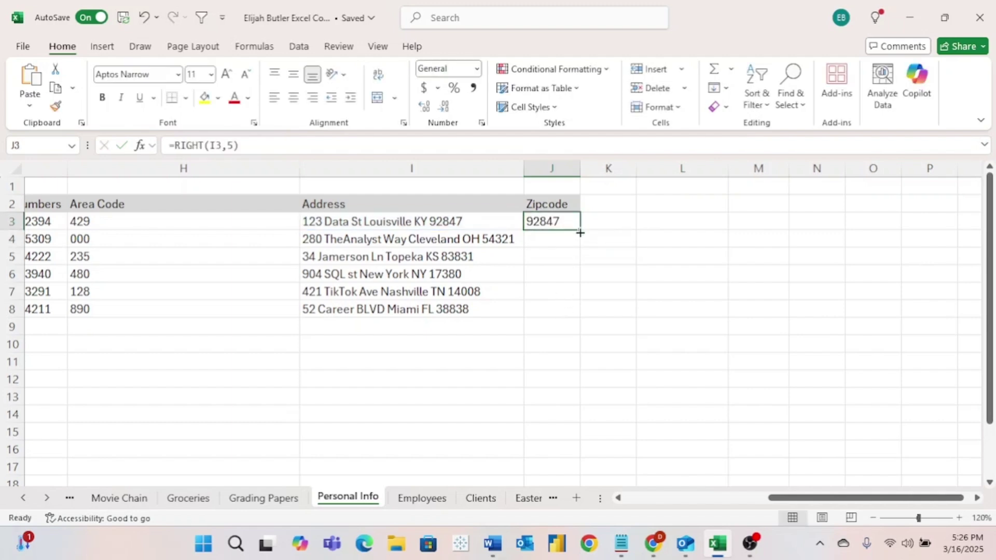
left_click_drag(580, 231, 585, 317)
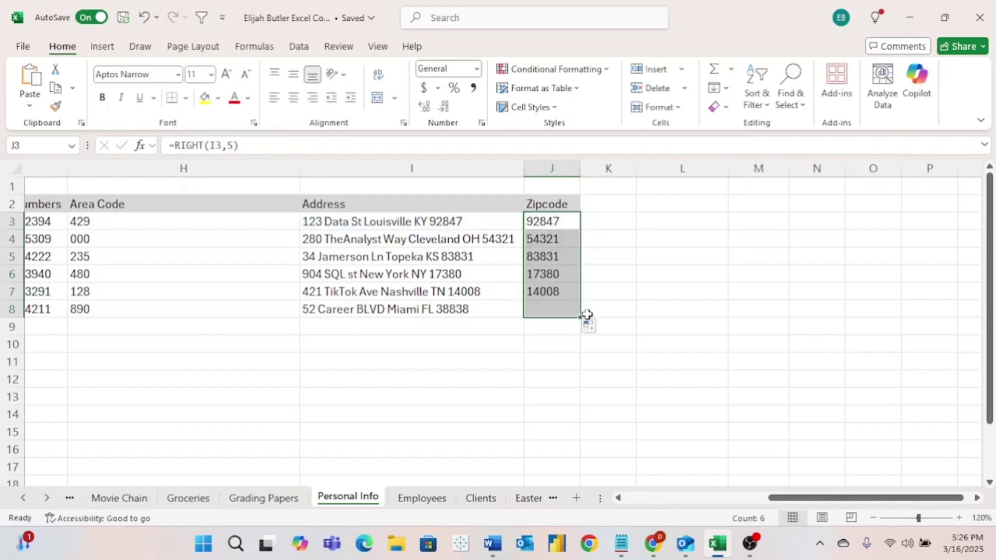
Step: Zoom back out to 100% and scroll left to show the table from column B
left_click(873, 518)
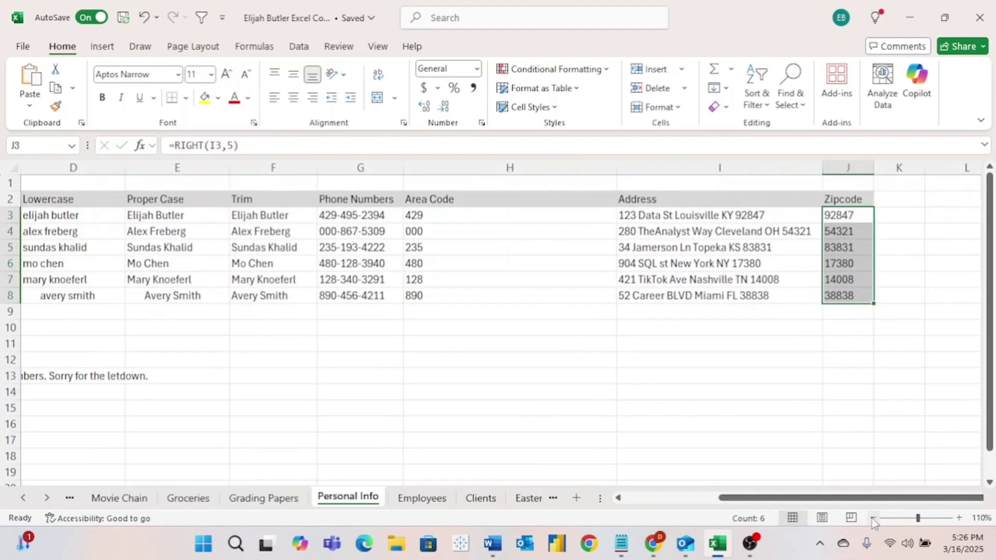
left_click(873, 519)
scroll(639, 361, "left", 1)
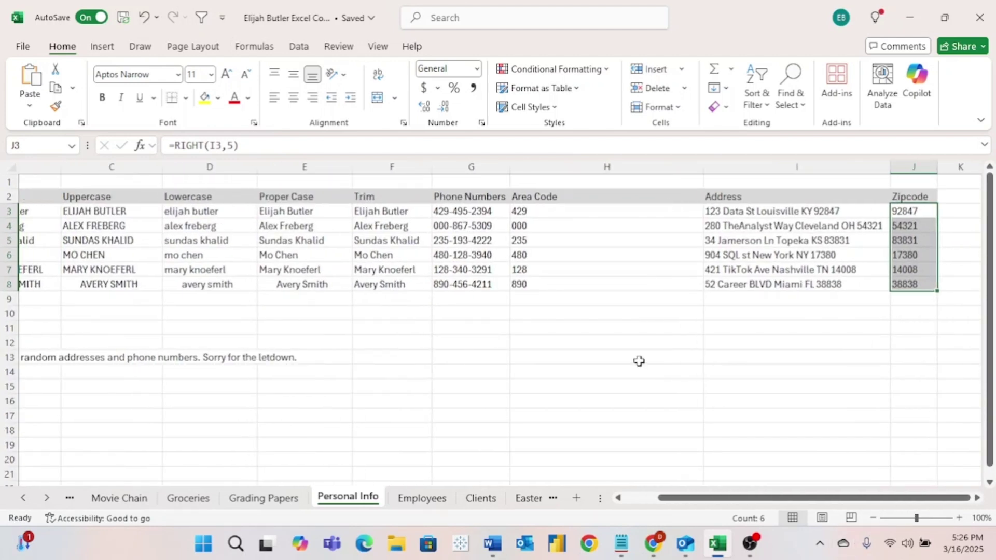
scroll(639, 361, "left", 1)
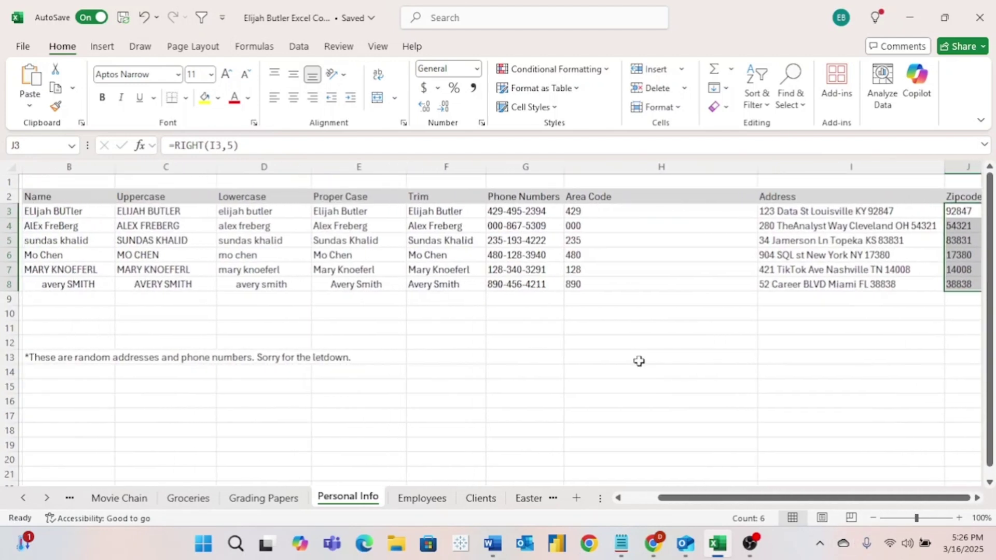